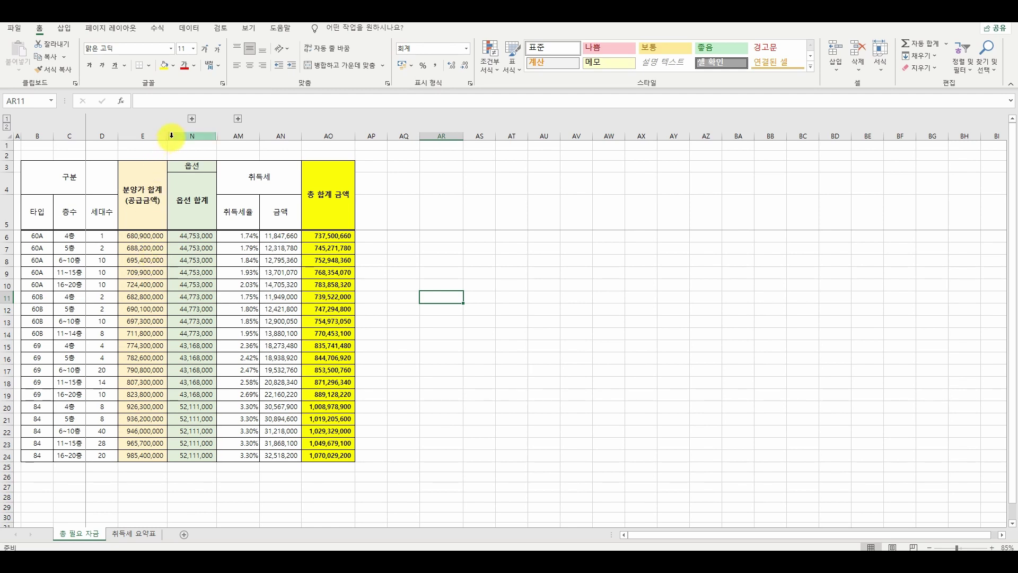
# Expand the grouped payment-schedule columns and fill the 계약금 header cell 1회 (20%) with yellow
pyautogui.click(192, 119)
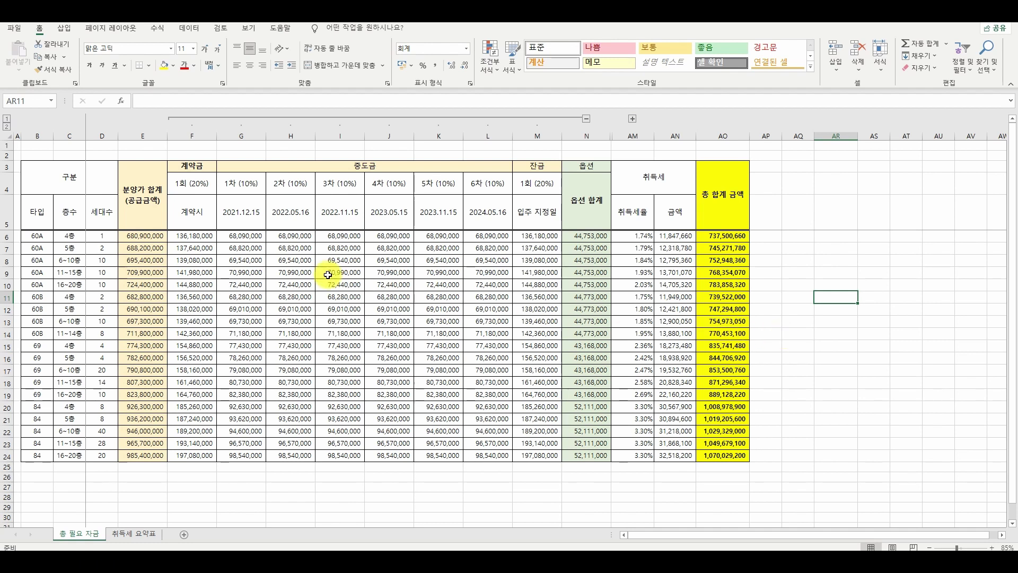
pyautogui.moveTo(148, 136); pyautogui.dragTo(534, 135)
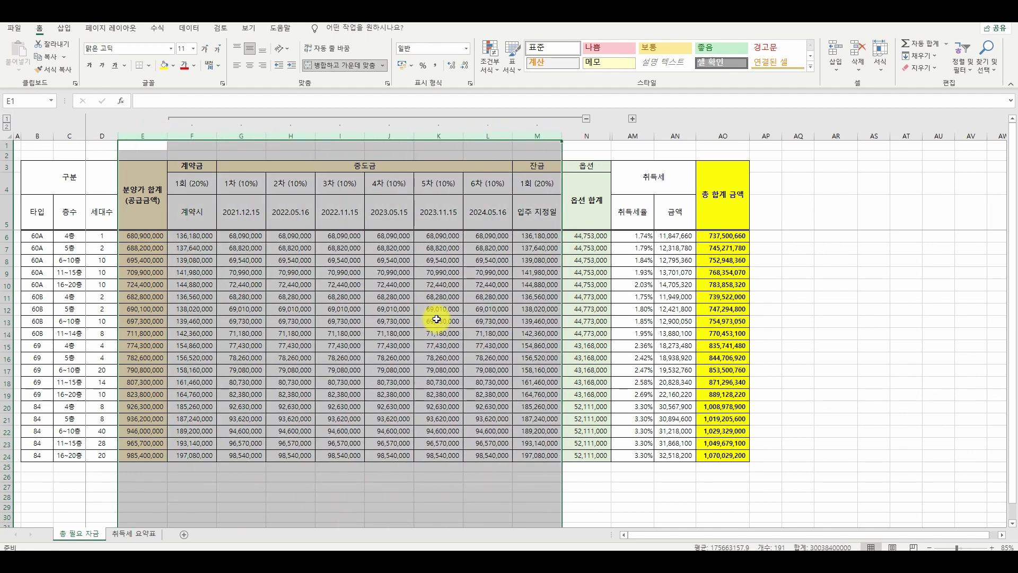
pyautogui.click(193, 257)
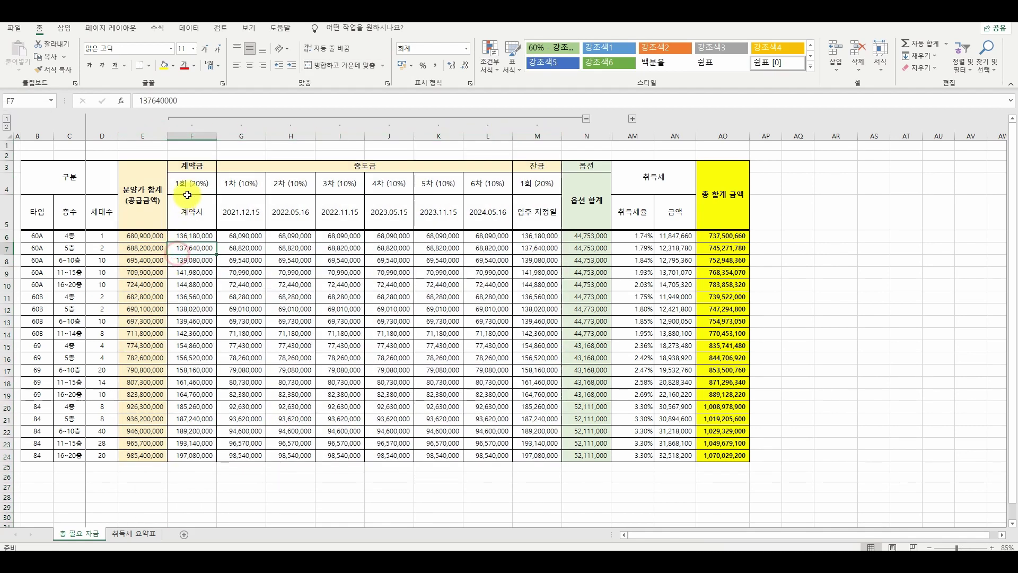
pyautogui.click(190, 189)
pyautogui.click(164, 65)
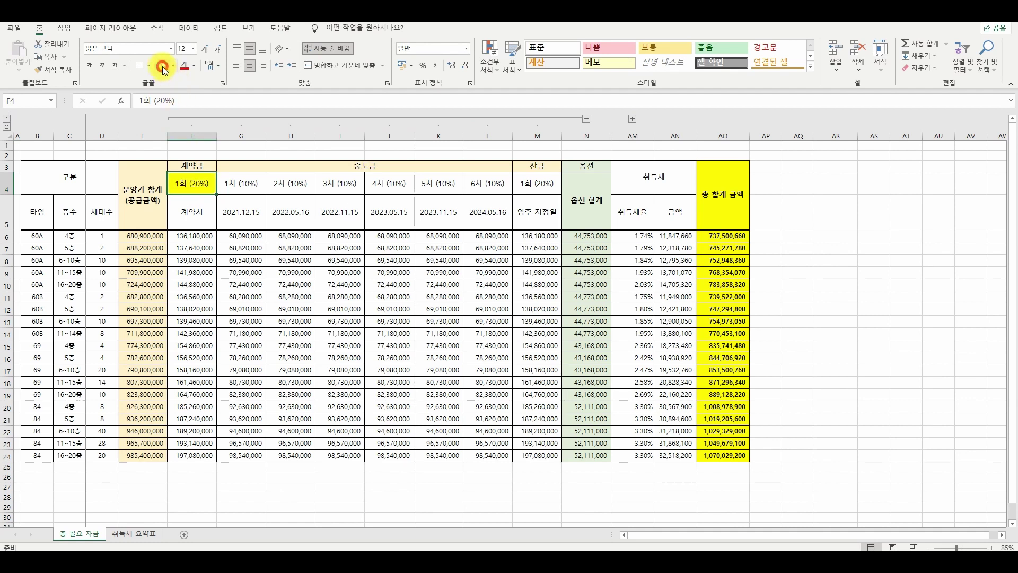
# Examine the six 중도금 instalment headers and due dates, the type and floor rows, and the 분양가 합계 formula in the last row
pyautogui.moveTo(245, 184); pyautogui.dragTo(490, 184)
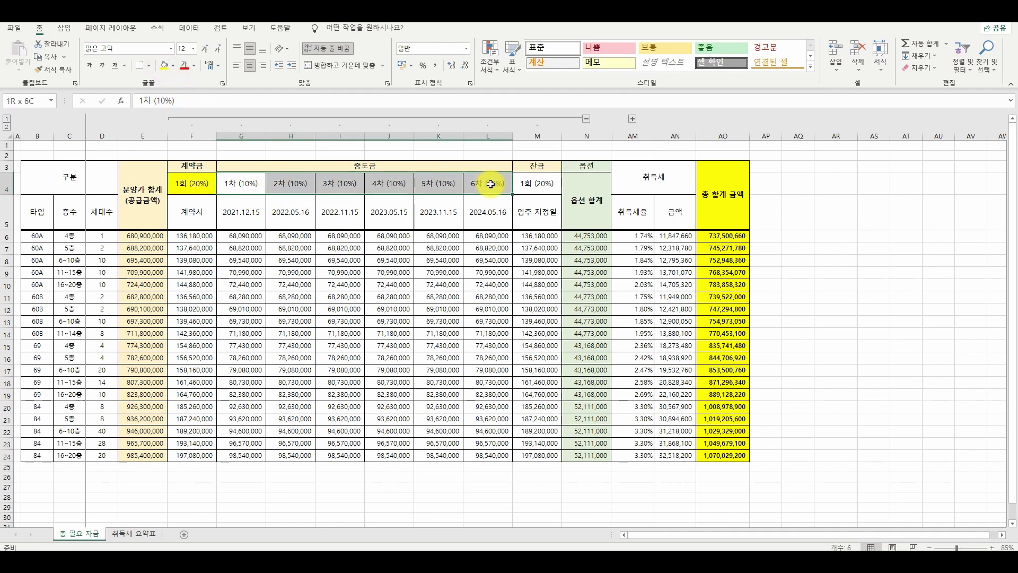
pyautogui.click(490, 212)
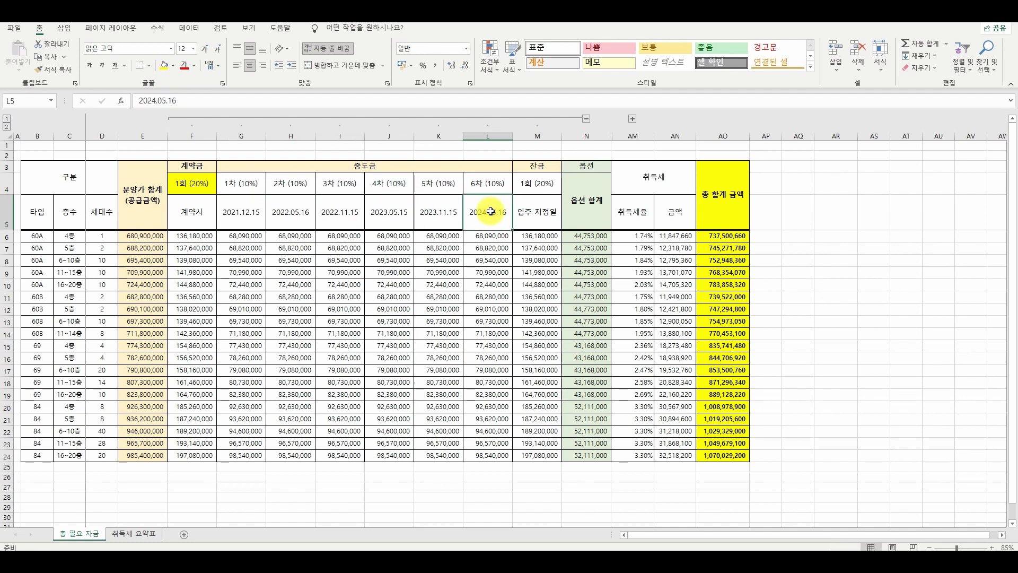
pyautogui.moveTo(252, 211); pyautogui.dragTo(488, 213)
pyautogui.click(347, 346)
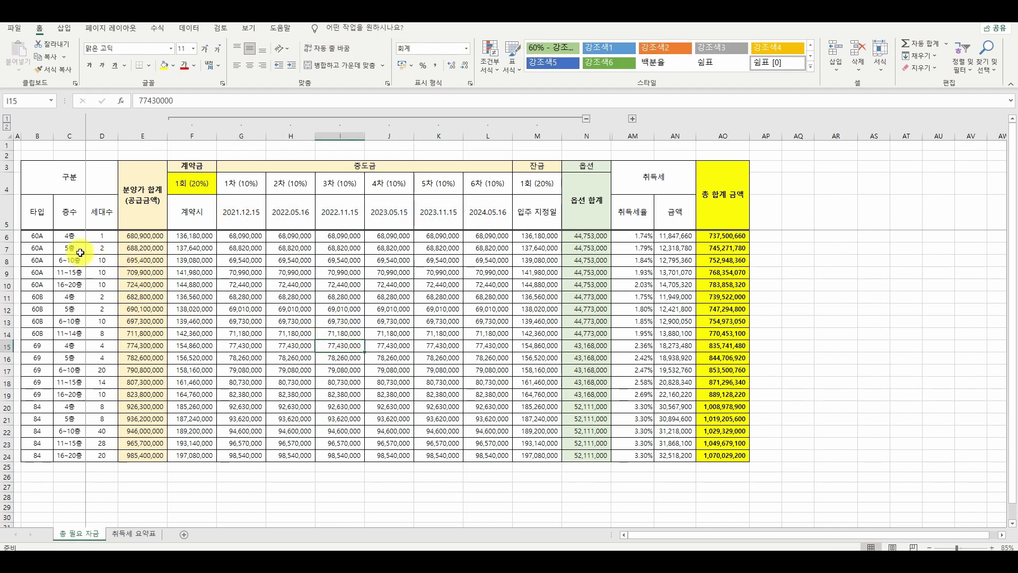
pyautogui.moveTo(37, 235); pyautogui.dragTo(79, 456)
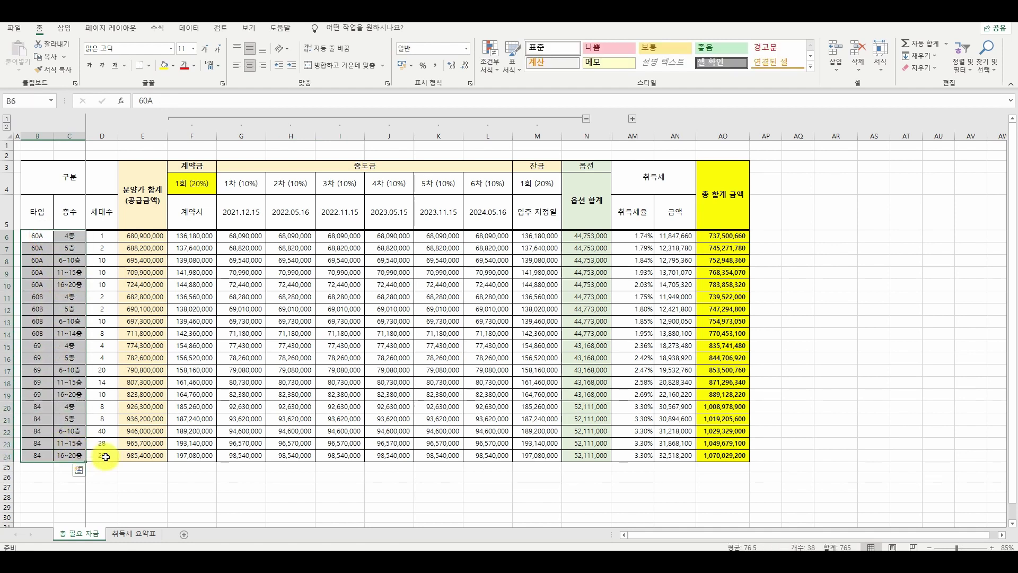
pyautogui.click(106, 456)
pyautogui.click(142, 457)
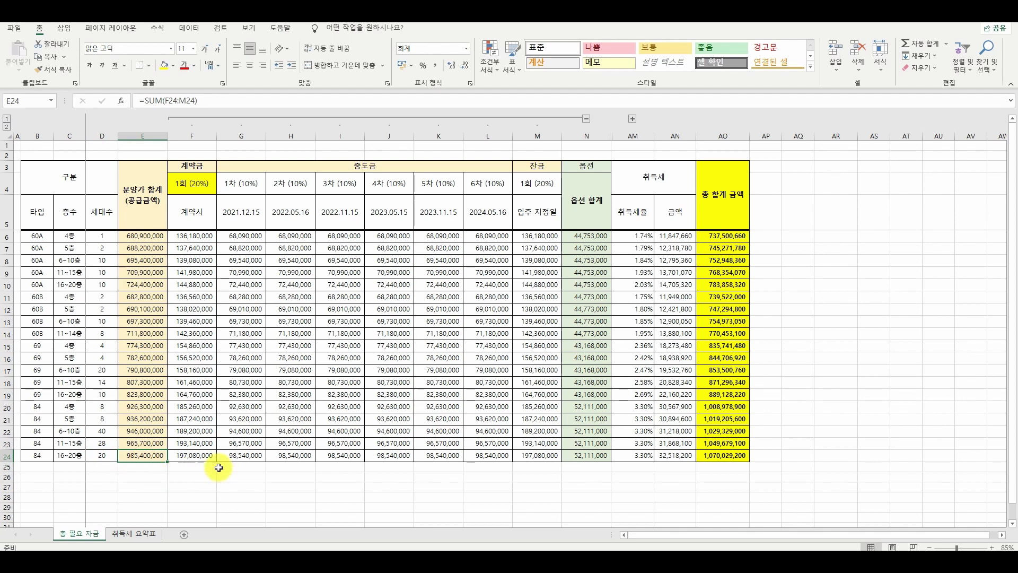
# Collapse the payment-schedule columns, expand the grouped option columns, and return along row 12 to the start of the options
pyautogui.click(586, 118)
pyautogui.click(241, 118)
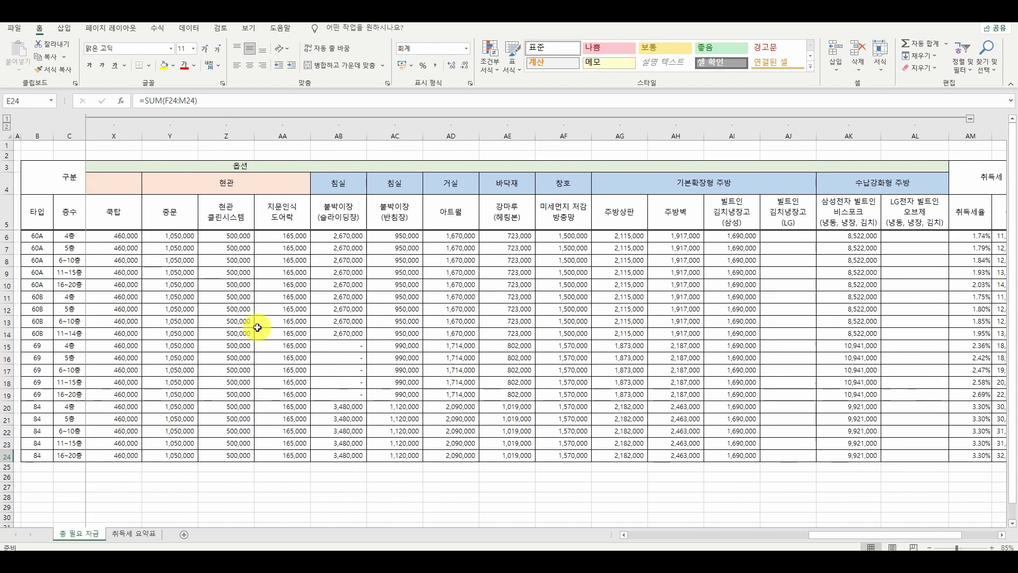
pyautogui.click(758, 312)
pyautogui.press('Left')
pyautogui.press('Left')
pyautogui.press('Left')
pyautogui.press('Left')
pyautogui.press('Left')
pyautogui.press('Left')
pyautogui.press('Left')
pyautogui.press('Left')
pyautogui.press('Left')
pyautogui.press('Left')
pyautogui.press('Left')
pyautogui.press('Left')
pyautogui.press('Left')
pyautogui.press('Left')
pyautogui.press('Left')
pyautogui.press('Left')
pyautogui.press('Left')
pyautogui.press('Left')
pyautogui.press('Left')
pyautogui.press('Left')
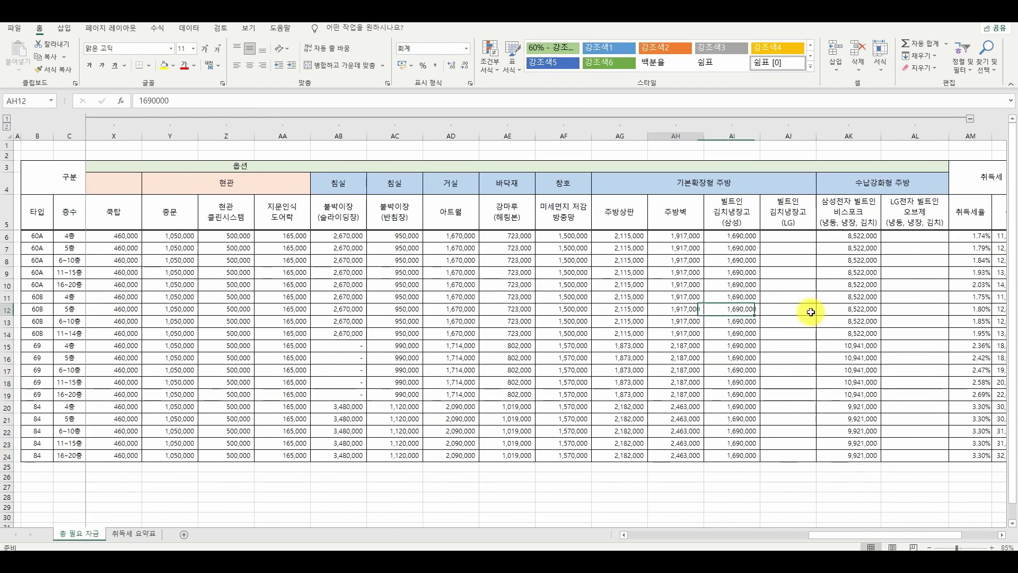
pyautogui.press('Left')
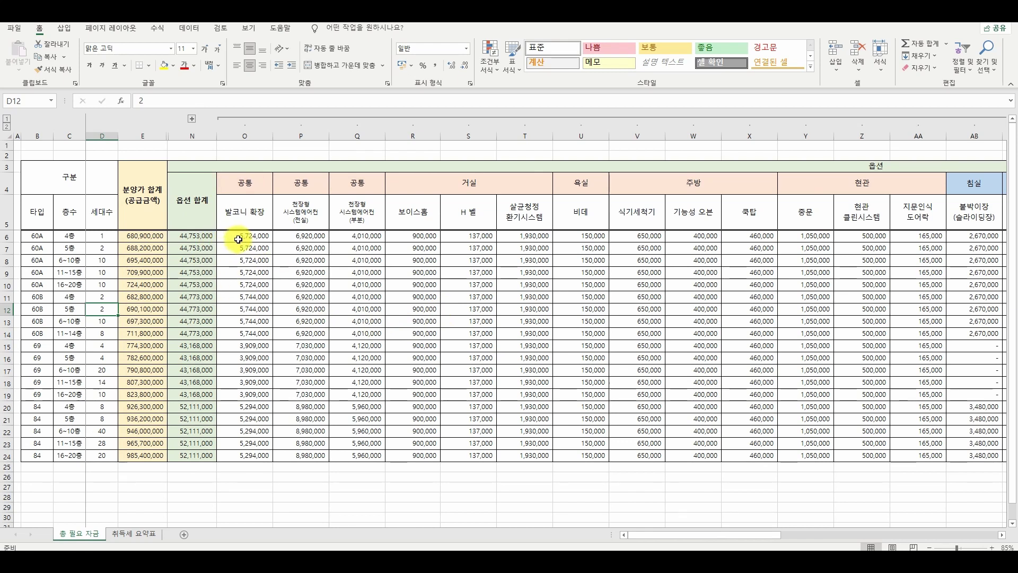
# Examine the 발코니 확장 prices and the option headers from 발코니 확장 to 살균청정 환기시스템
pyautogui.moveTo(238, 239); pyautogui.dragTo(238, 456)
pyautogui.moveTo(250, 215); pyautogui.dragTo(523, 221)
pyautogui.click(518, 220)
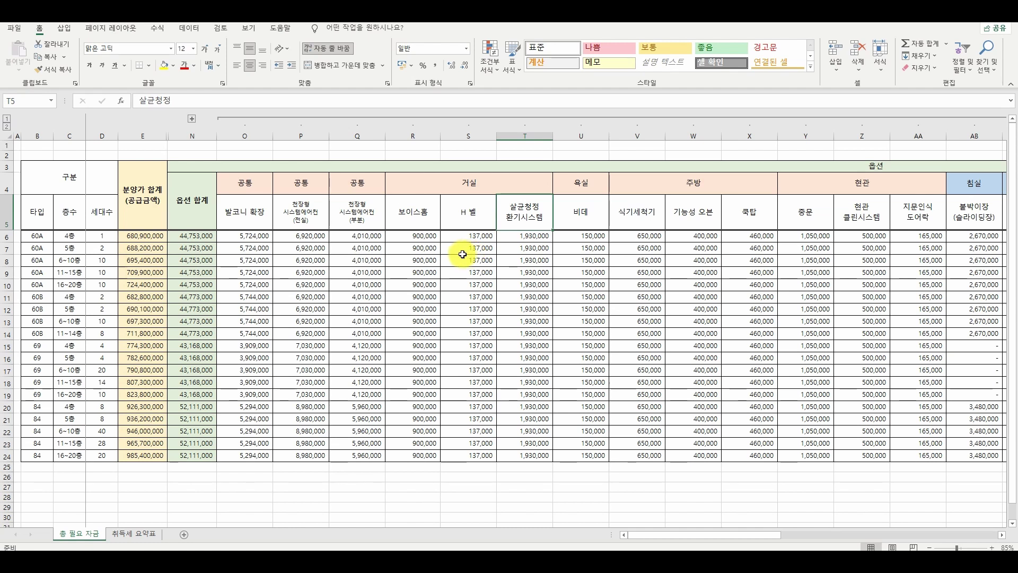
pyautogui.click(244, 212)
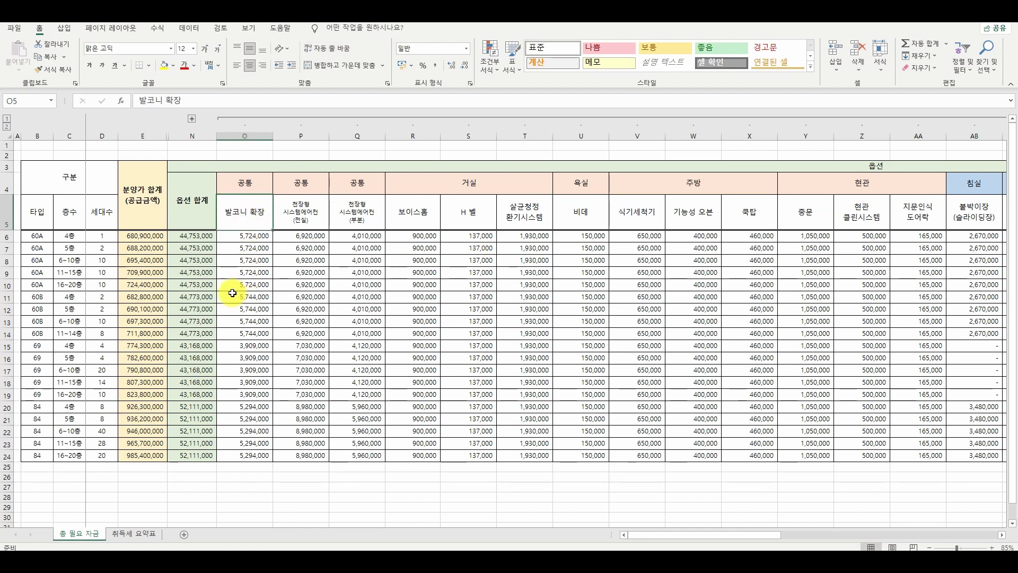
# Fill the 천장형 시스템에어컨 (전실) option header with yellow
pyautogui.moveTo(292, 220); pyautogui.dragTo(351, 217)
pyautogui.click(303, 216)
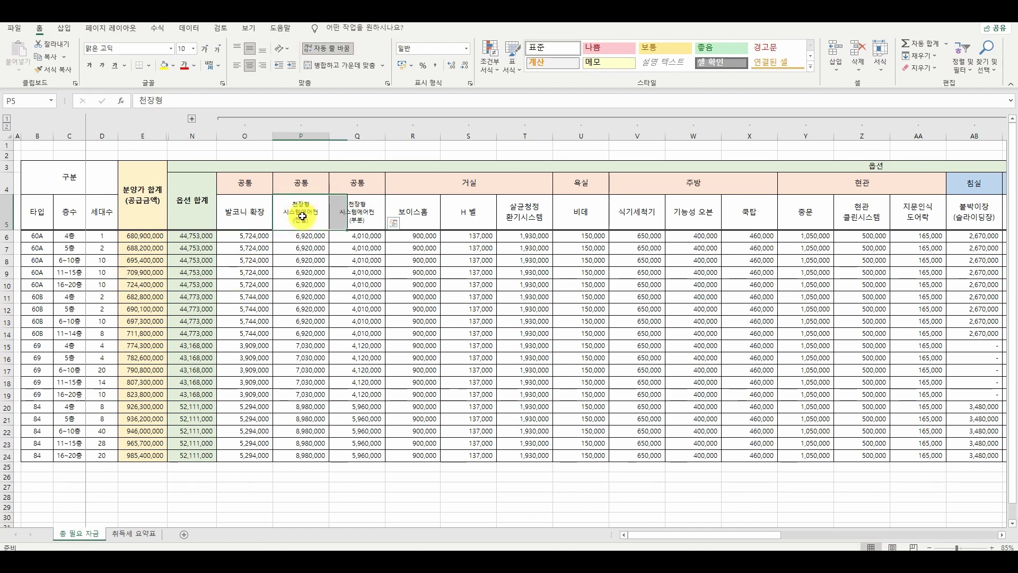
pyautogui.click(164, 65)
pyautogui.click(309, 233)
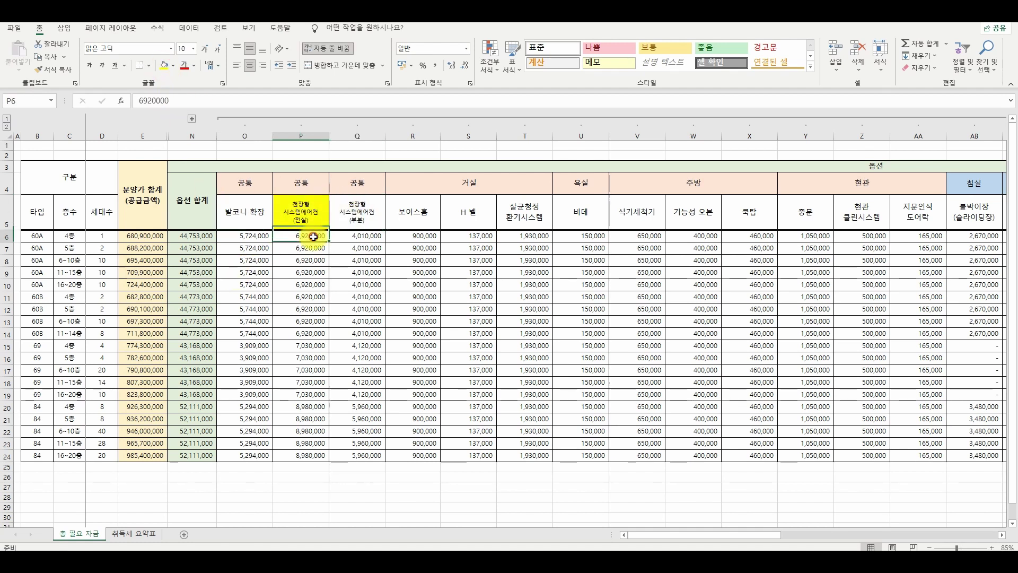
# Clear all prices in the 천장형 시스템에어컨 (부분) column, cells Q6 to Q24
pyautogui.click(341, 219)
pyautogui.click(345, 235)
pyautogui.keyDown('shift'); pyautogui.click(365, 454); pyautogui.keyUp('shift')
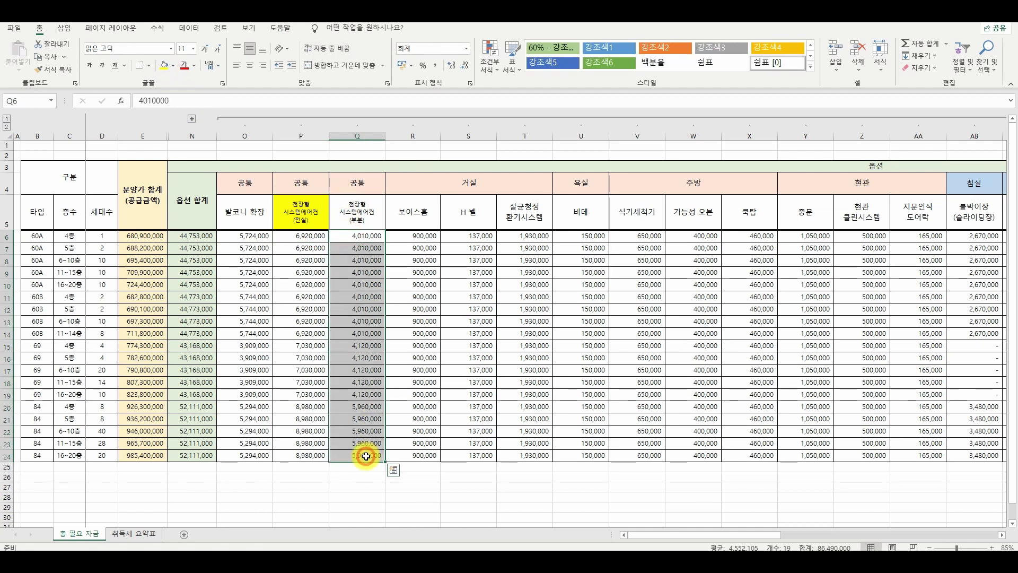
pyautogui.press('Delete')
pyautogui.click(357, 320)
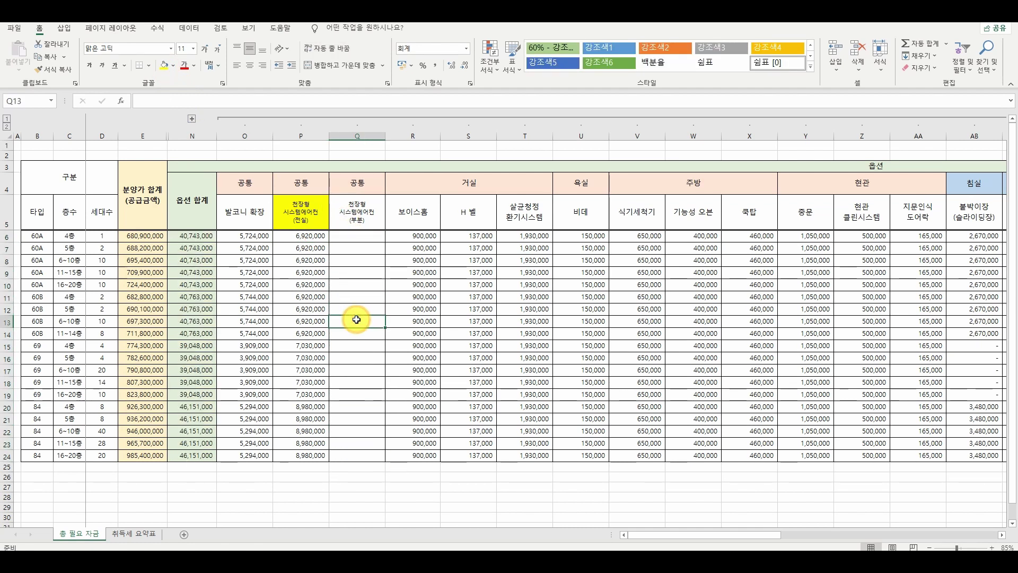
# Examine the remaining options from 보이스홈 through the kitchen, wardrobe and 아트월 columns up to the 취득세율 column
pyautogui.moveTo(405, 215); pyautogui.dragTo(518, 211)
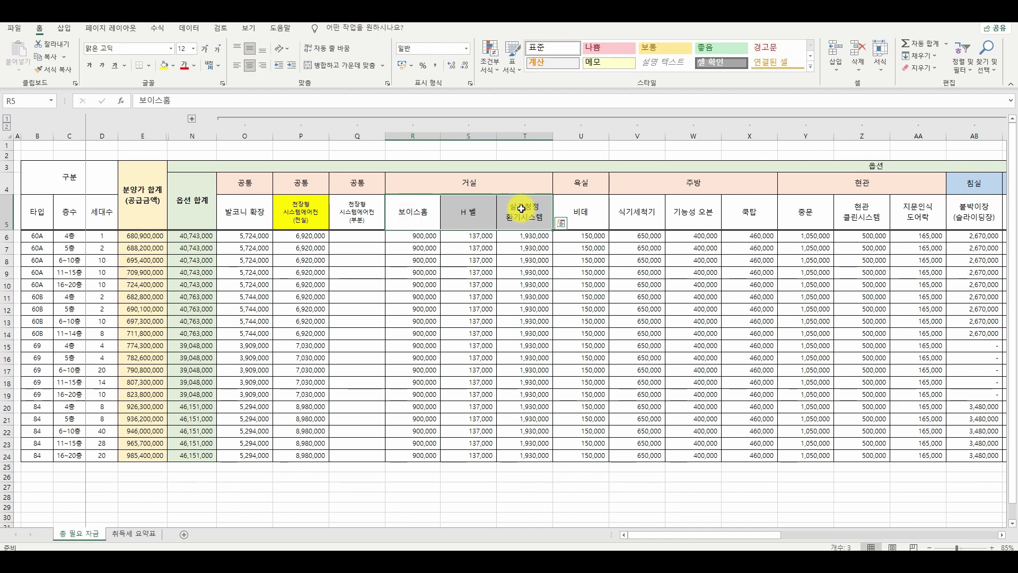
pyautogui.click(579, 215)
pyautogui.click(634, 216)
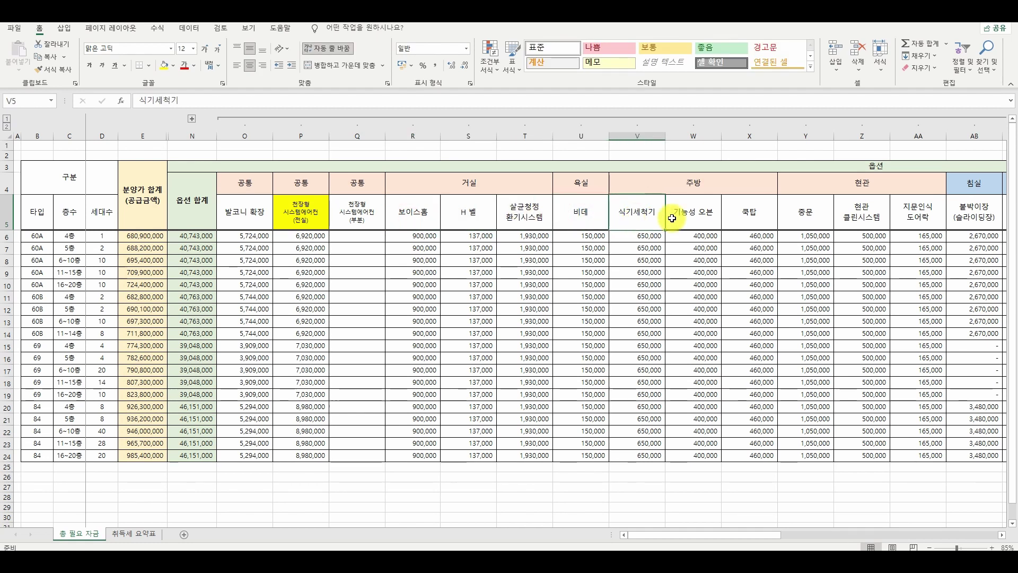
pyautogui.click(700, 214)
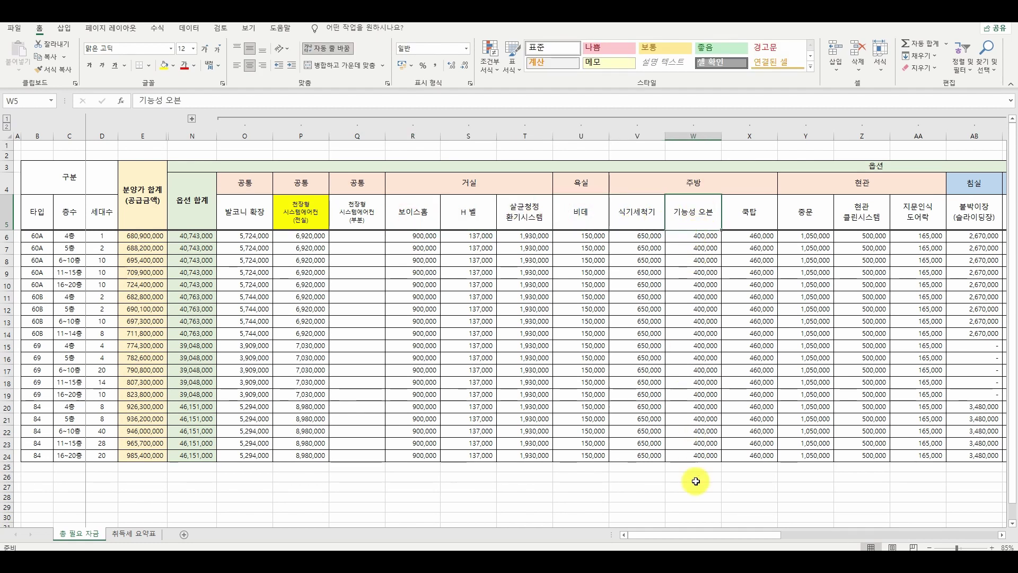
pyautogui.moveTo(721, 534); pyautogui.dragTo(836, 528)
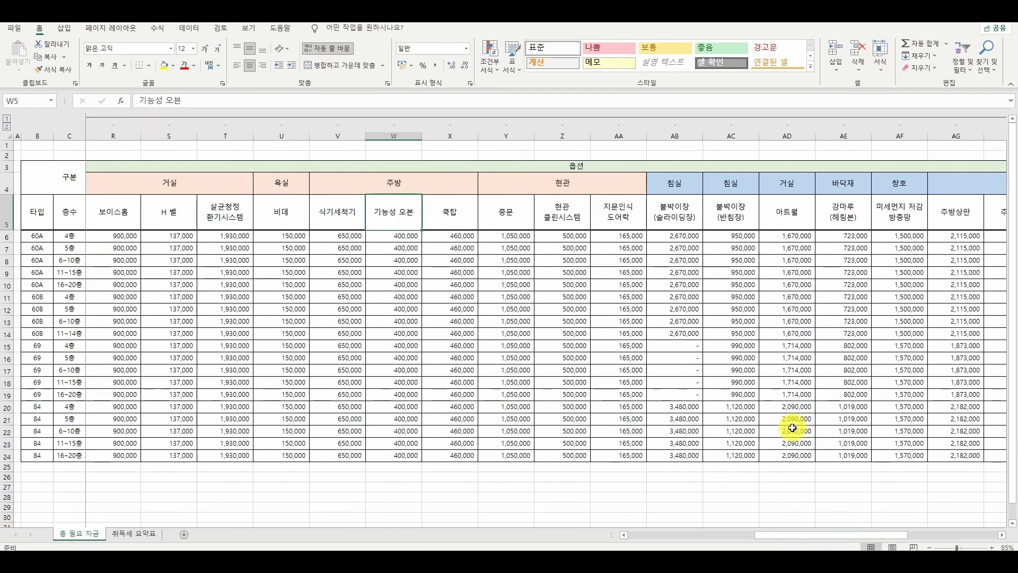
pyautogui.moveTo(676, 223); pyautogui.dragTo(812, 220)
pyautogui.click(774, 306)
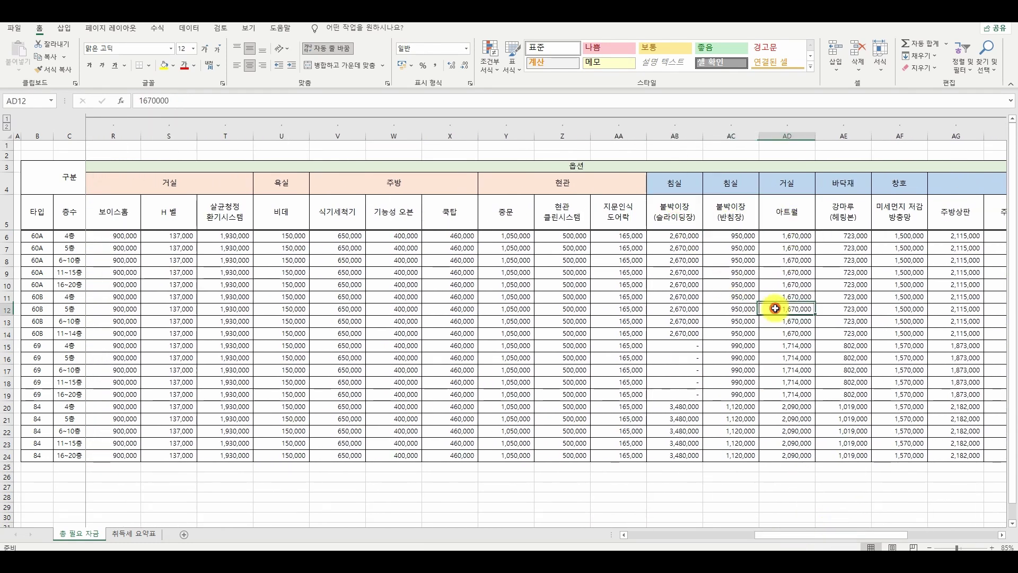
pyautogui.press('Right')
pyautogui.press('Right')
pyautogui.press('Right')
pyautogui.press('Right')
pyautogui.press('Right')
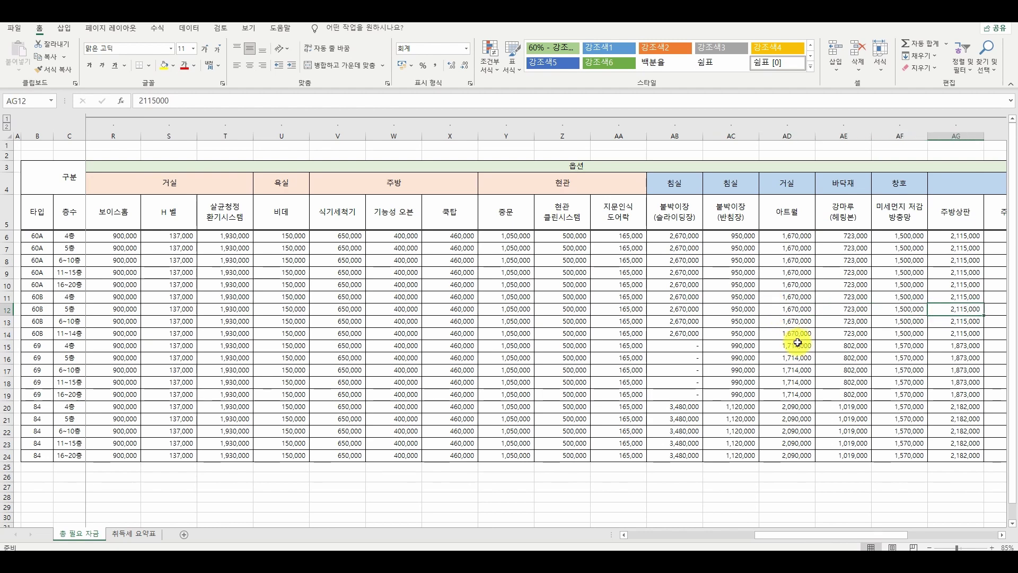
pyautogui.press('Right')
pyautogui.press('Right')
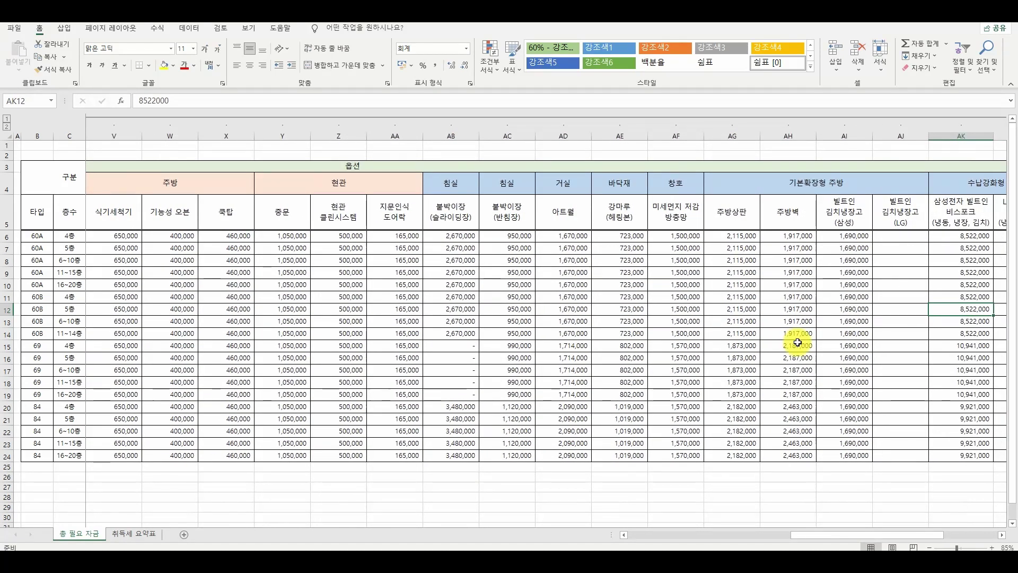
pyautogui.press('Right')
pyautogui.press('Right')
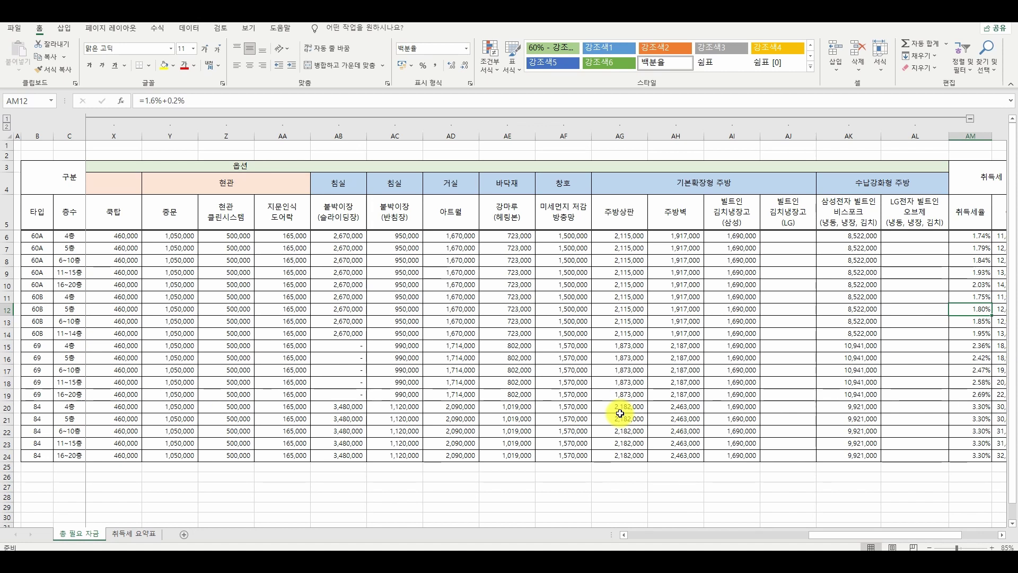
# Fill the 빌트인 김치냉장고 (삼성) option header with yellow
pyautogui.moveTo(732, 217); pyautogui.dragTo(787, 212)
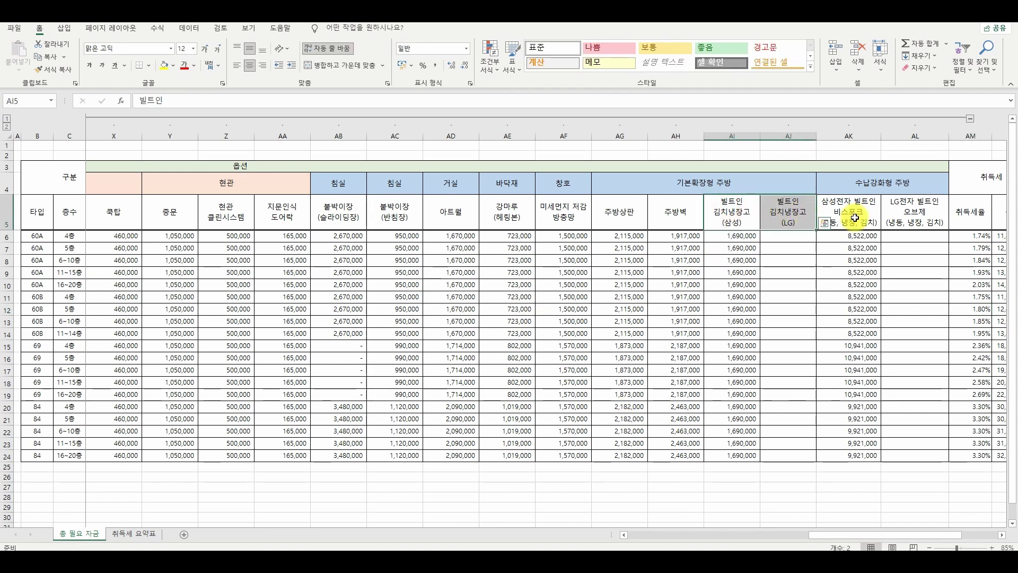
pyautogui.moveTo(848, 212); pyautogui.dragTo(935, 212)
pyautogui.moveTo(734, 211)
pyautogui.mouseDown()
pyautogui.moveTo(768, 202)
pyautogui.moveTo(723, 204)
pyautogui.mouseUp()
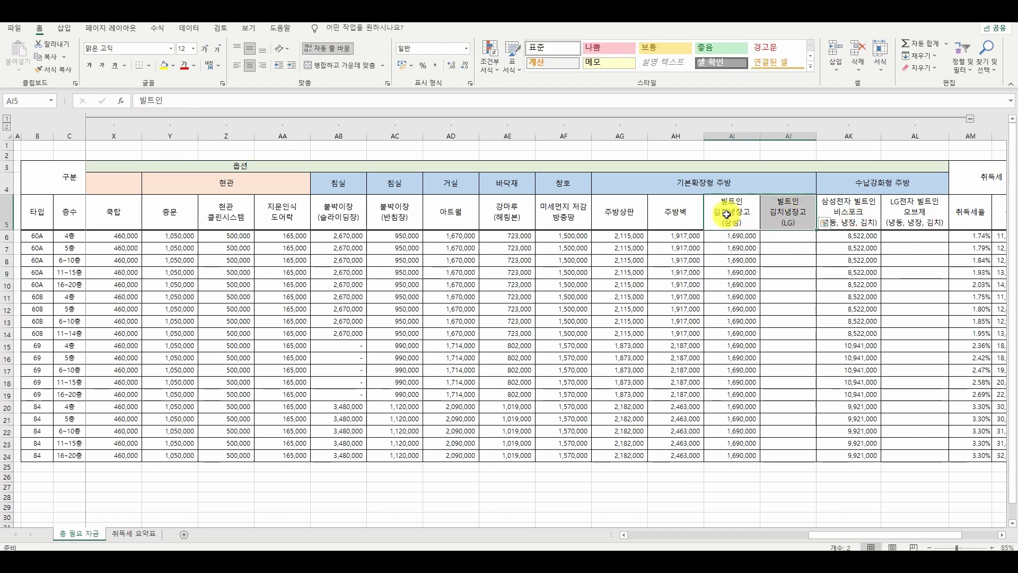
pyautogui.click(164, 64)
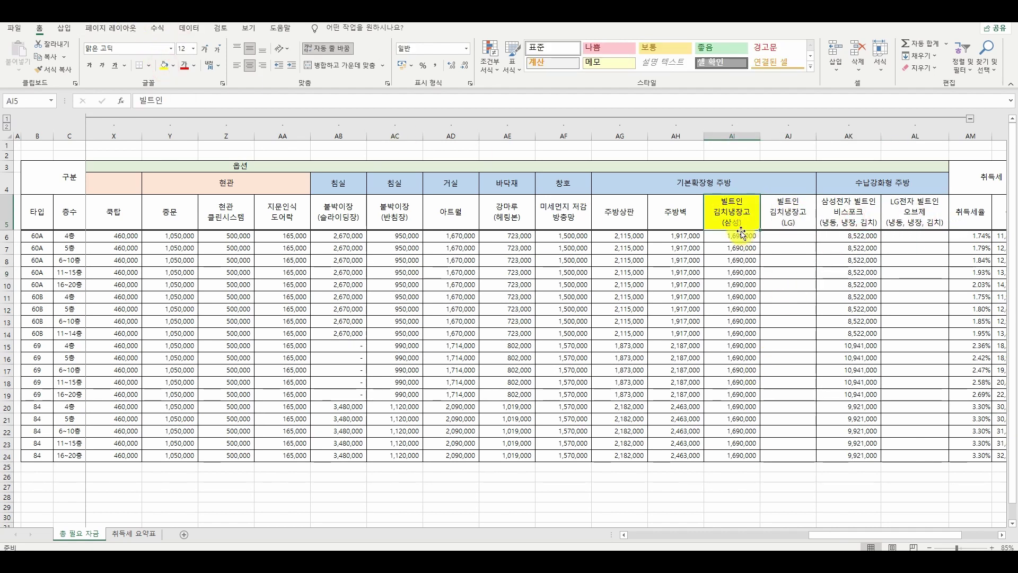
# Compare the prices of the 빌트인 김치냉장고 (삼성) column with the Samsung 비스포크 and LG 오브제 columns
pyautogui.moveTo(741, 242); pyautogui.dragTo(738, 455)
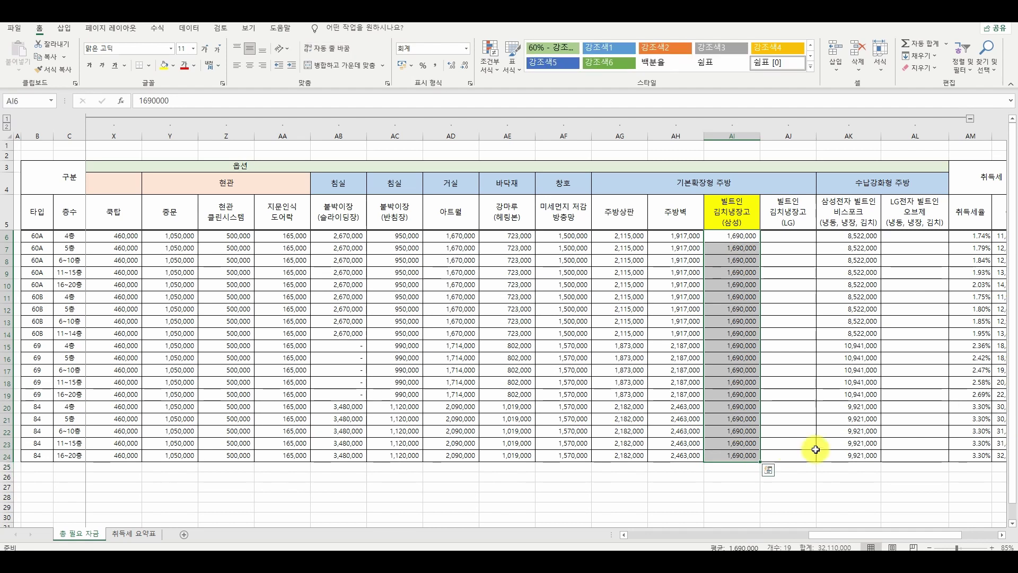
pyautogui.moveTo(851, 454); pyautogui.dragTo(851, 239)
pyautogui.click(854, 237)
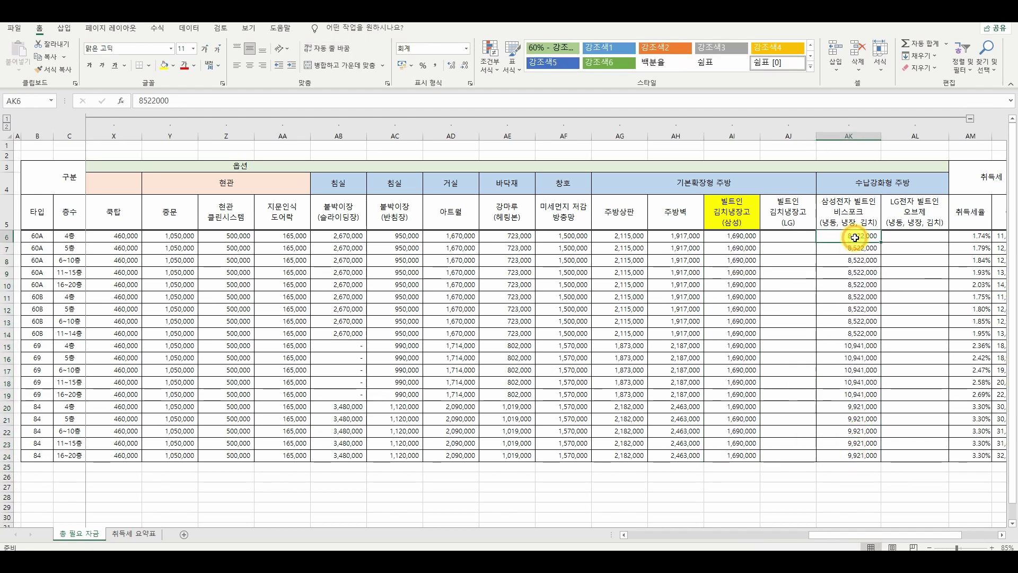
pyautogui.click(924, 236)
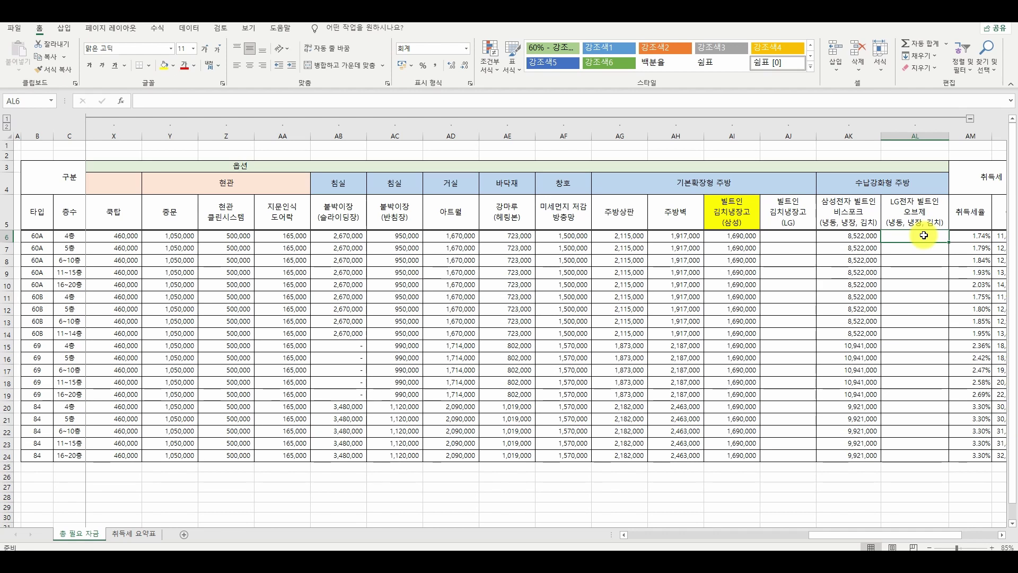
# Collapse the option columns beside the 취득세 section
pyautogui.moveTo(889, 536); pyautogui.dragTo(920, 533)
pyautogui.click(800, 121)
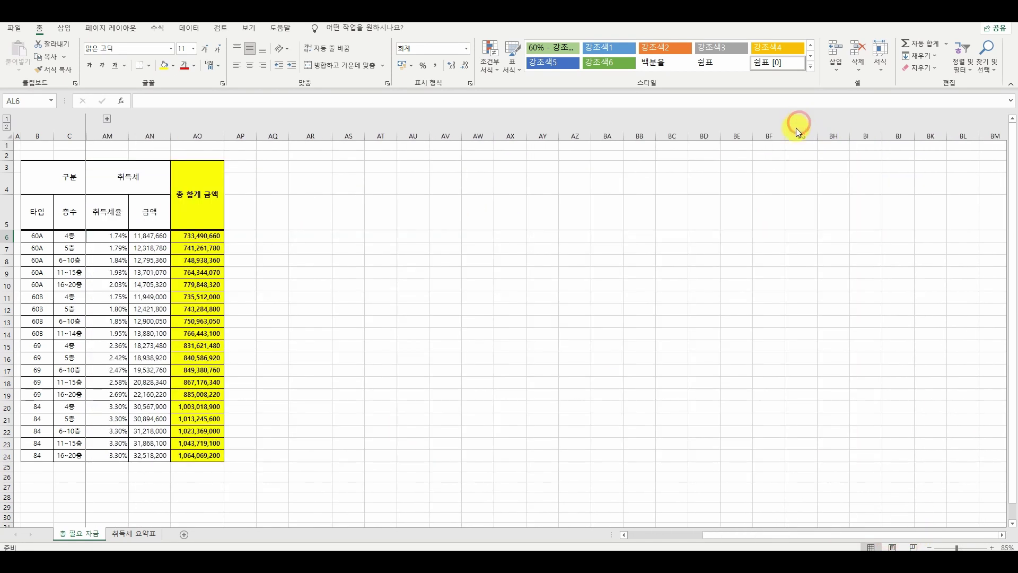
pyautogui.click(409, 383)
# Consult the tax rates on the 취득세 요약표 sheet and return to the 총 필요 자금 sheet
pyautogui.click(144, 535)
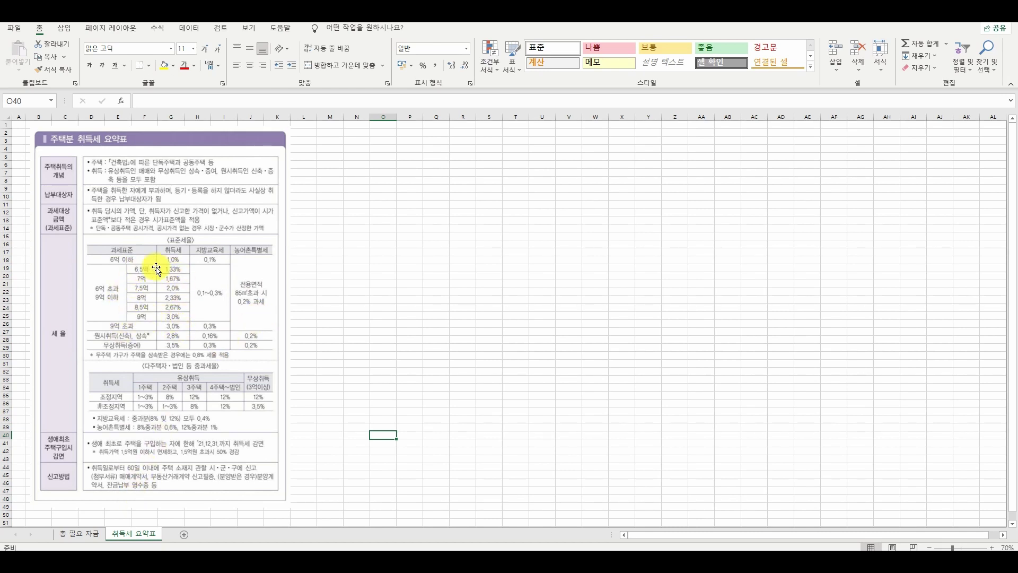
pyautogui.click(78, 534)
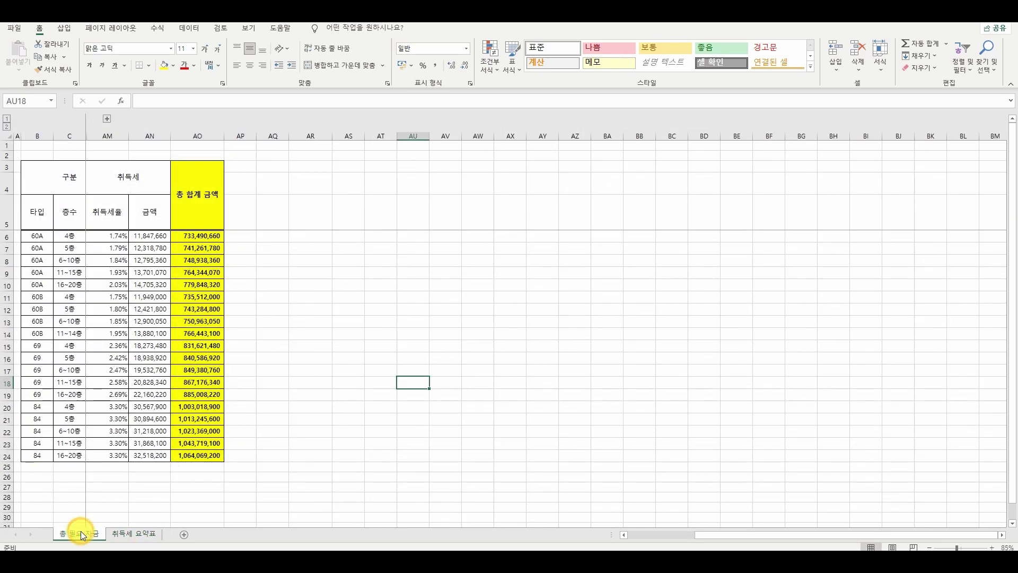
# Check the 취득세율 and 금액 formulas in the 취득세 section, from the 60A 4층 row to the 84 16~20층 row
pyautogui.moveTo(714, 536); pyautogui.dragTo(589, 538)
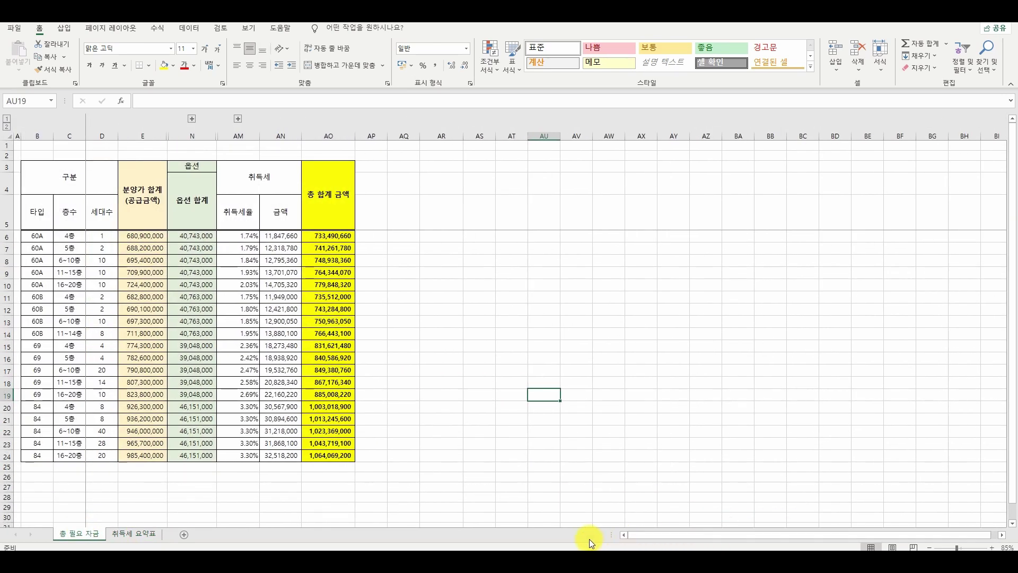
pyautogui.click(245, 236)
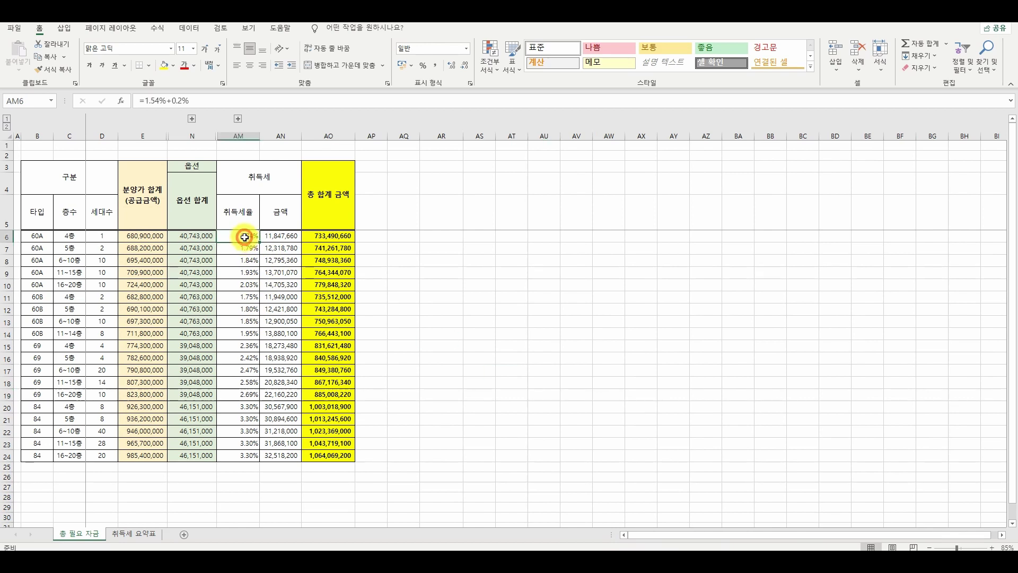
pyautogui.click(268, 235)
pyautogui.press('Down')
pyautogui.click(269, 237)
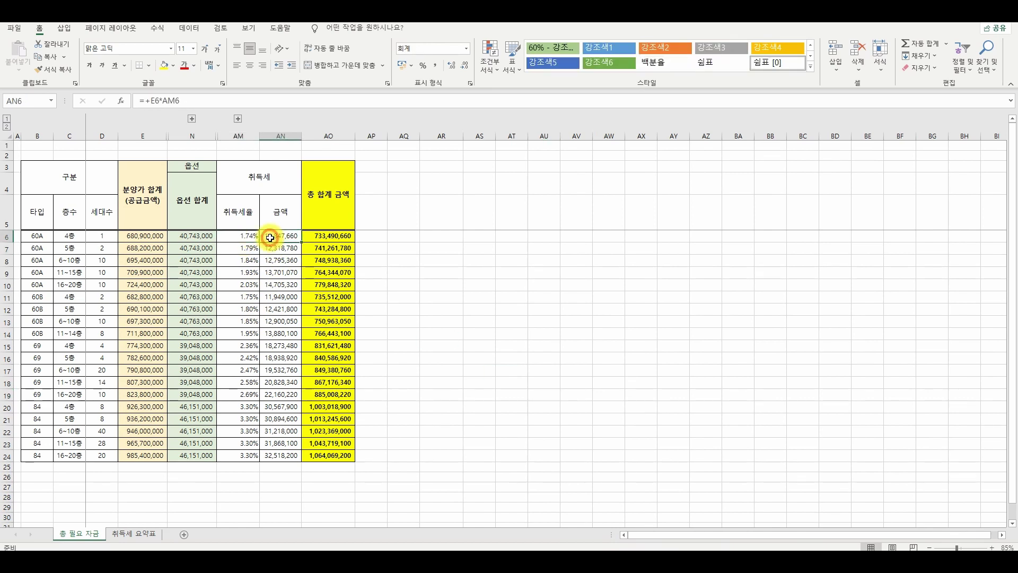
pyautogui.click(271, 458)
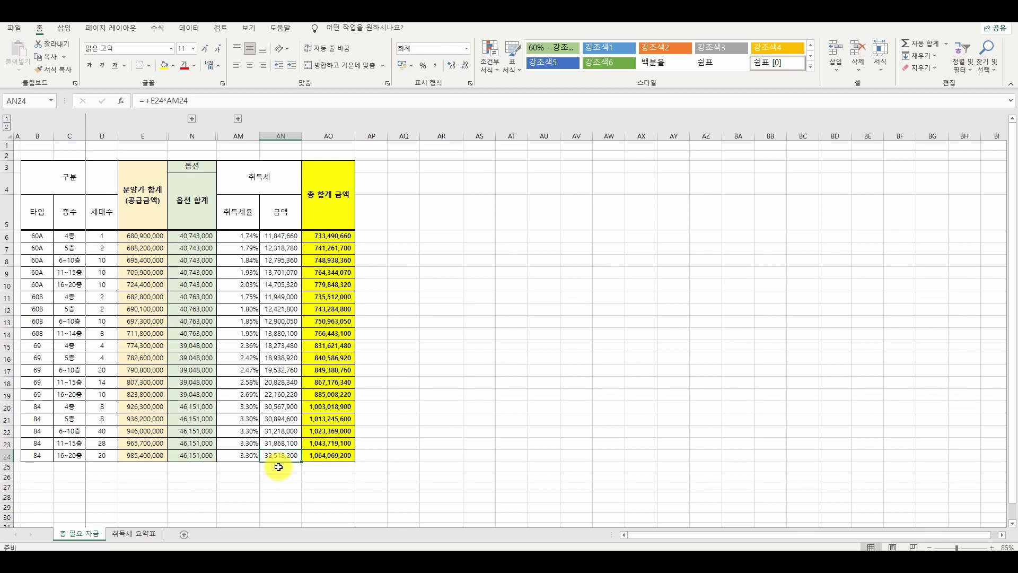
# Compare the 총 합계 금액 column with the 분양가 합계 column across all apartment types and floors
pyautogui.moveTo(329, 455); pyautogui.dragTo(343, 237)
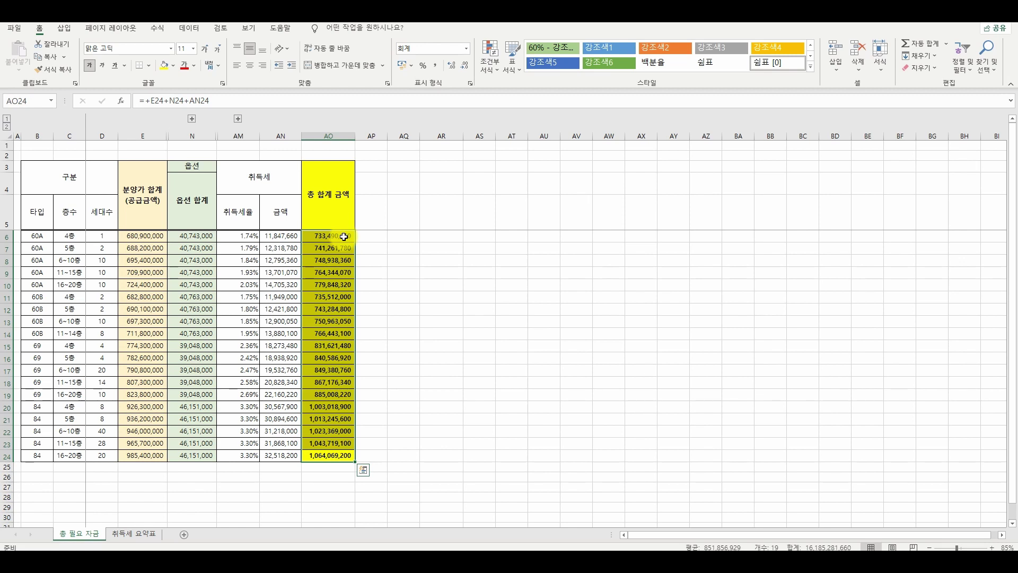
pyautogui.moveTo(154, 236); pyautogui.dragTo(146, 461)
pyautogui.click(288, 490)
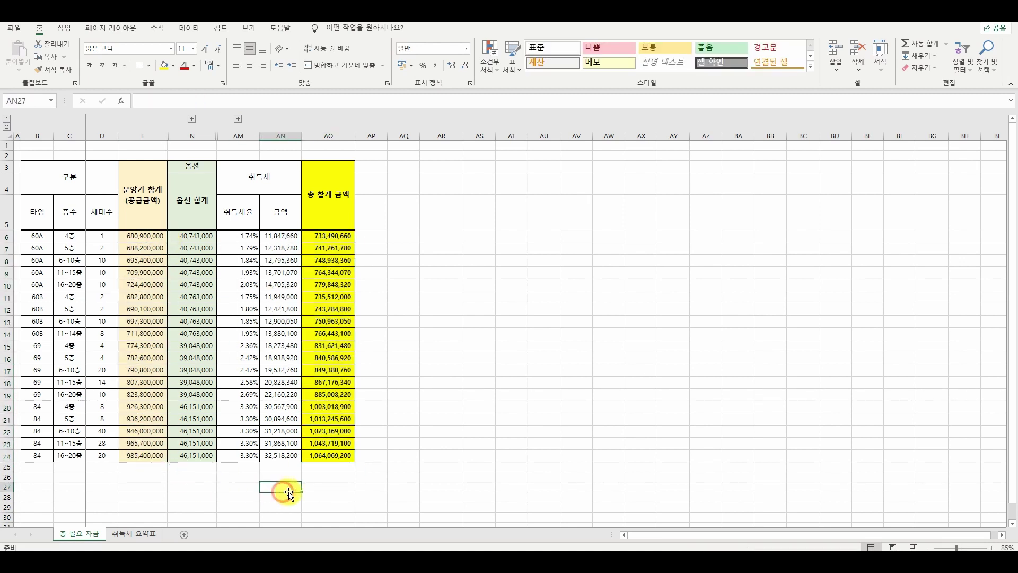
pyautogui.moveTo(324, 456); pyautogui.dragTo(340, 232)
pyautogui.click(406, 234)
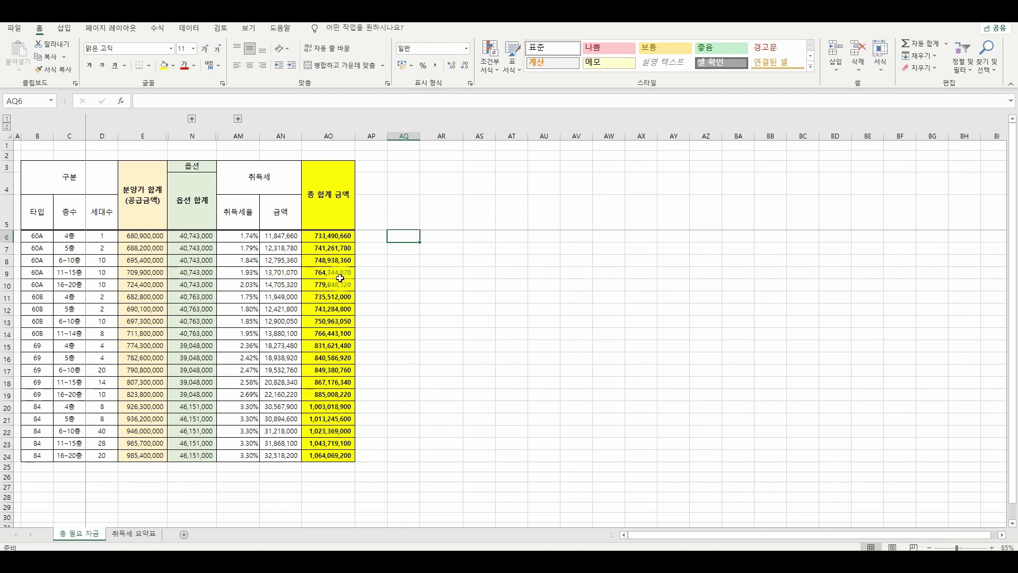
pyautogui.moveTo(336, 189); pyautogui.dragTo(334, 456)
pyautogui.click(427, 451)
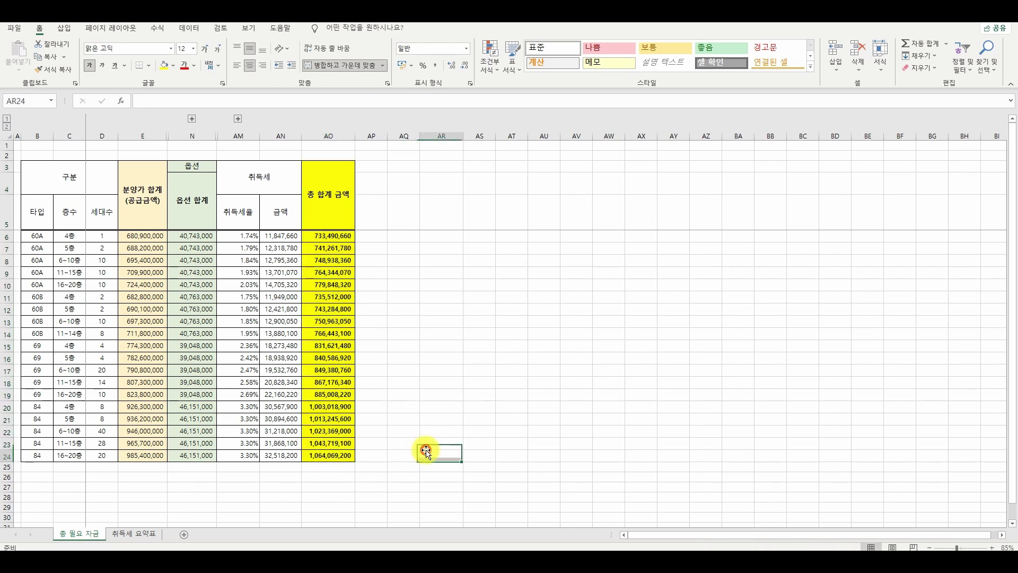